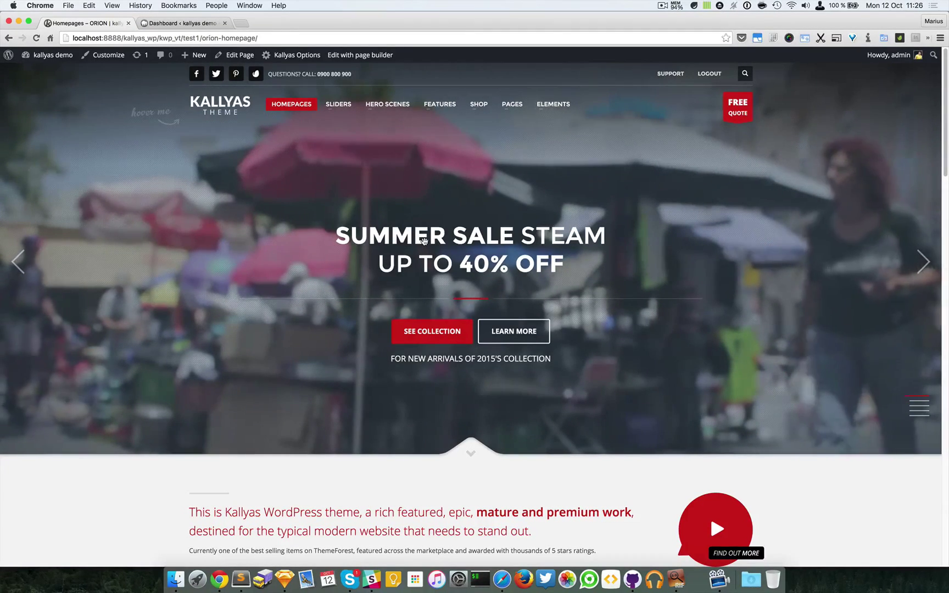
Go to Kallyas Options > Fonts Setup in the dashboard and open Google Fonts in a new tab
scroll(423, 241, "down", 2)
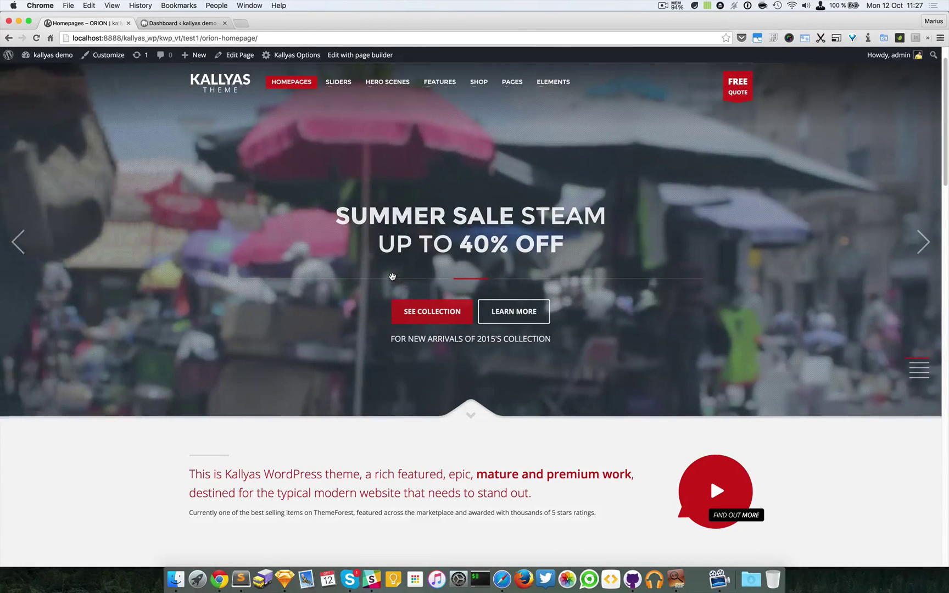
scroll(392, 276, "up", 2)
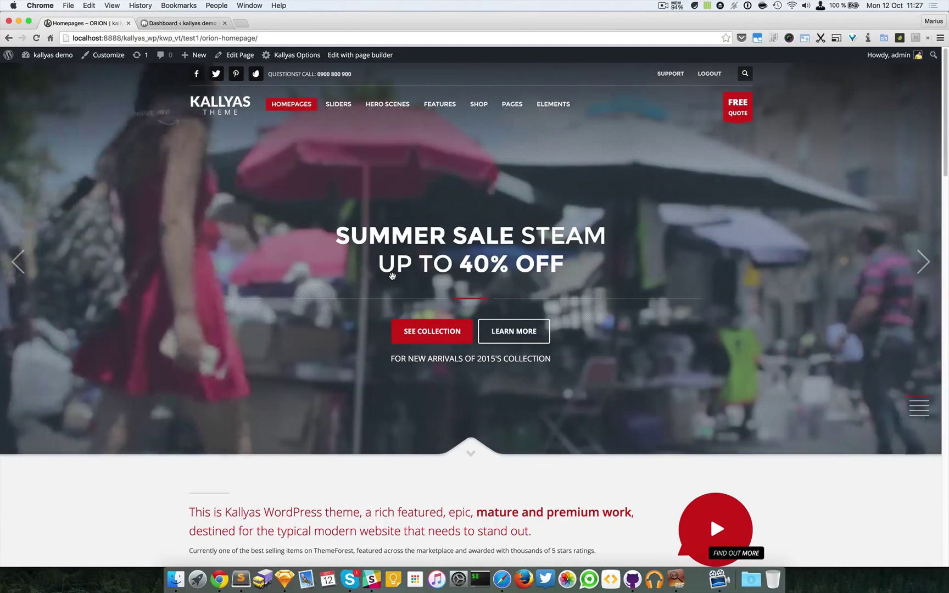
left_click(178, 25)
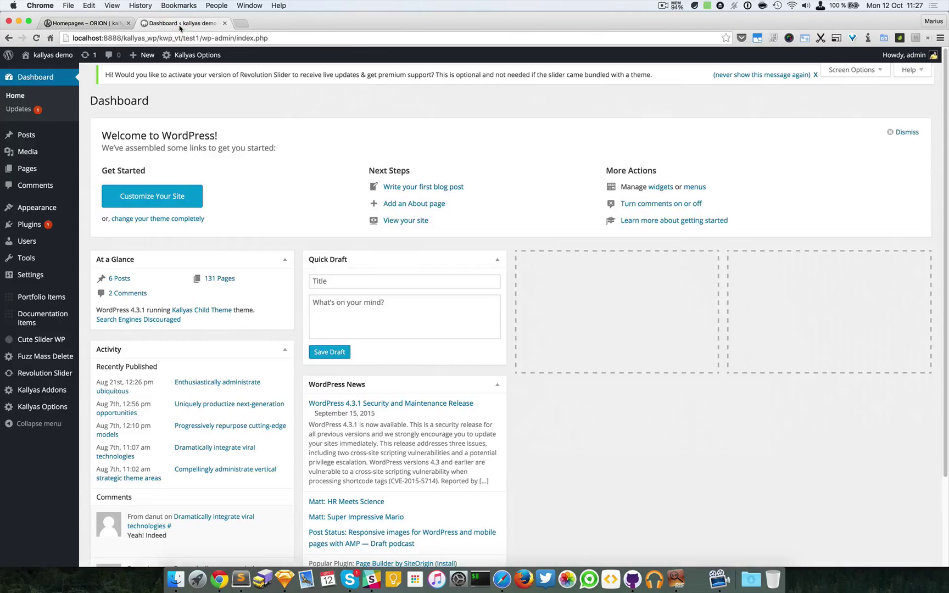
mouse_move(48, 412)
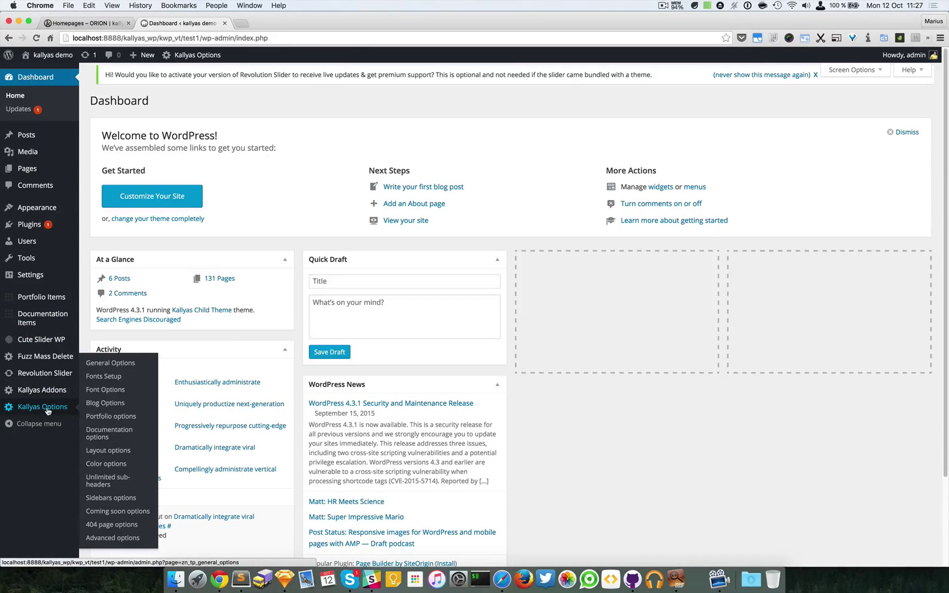
left_click(106, 379)
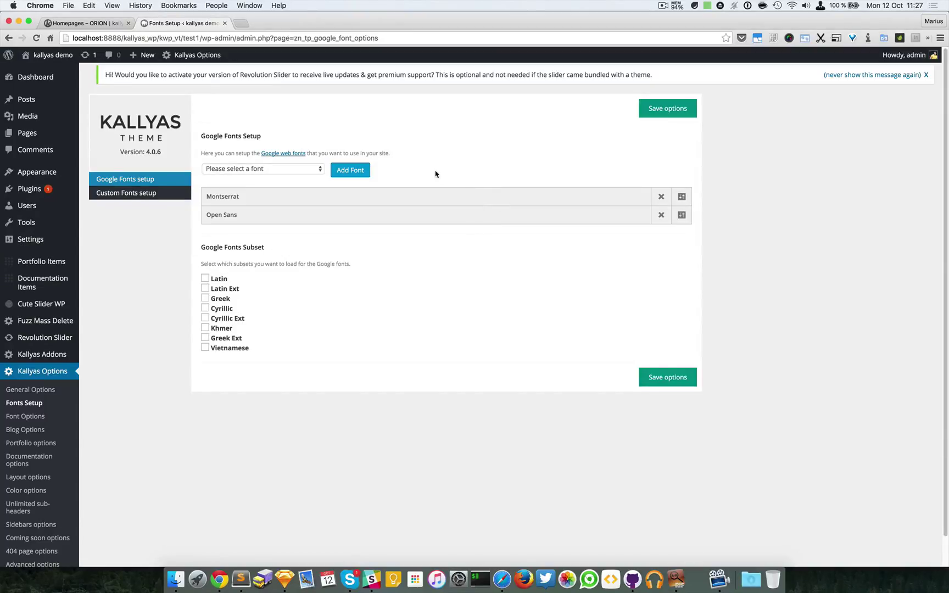
left_click(280, 155, "super")
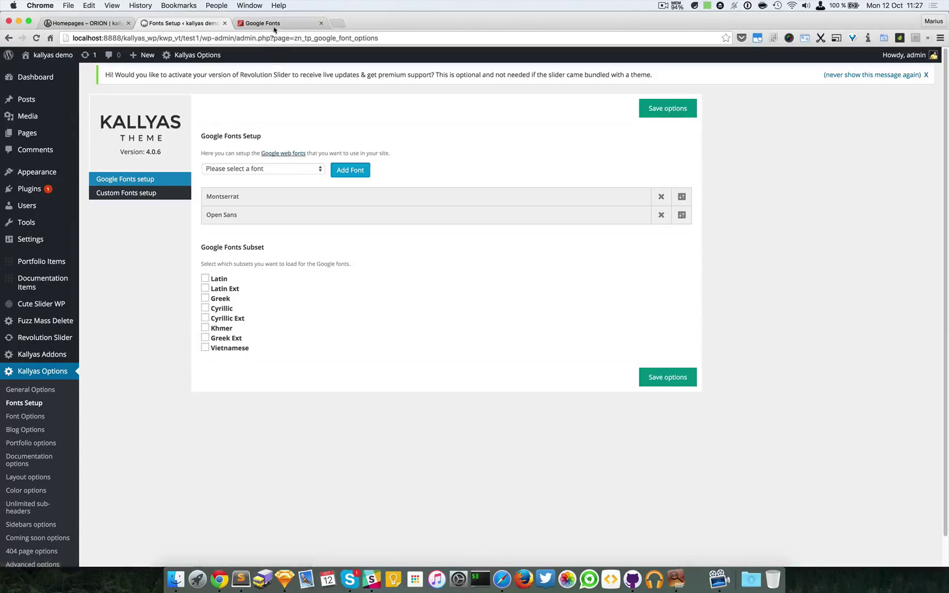
Scroll the popular Google Fonts list down past Montserrat to PT Sans and Raleway
left_click(275, 25)
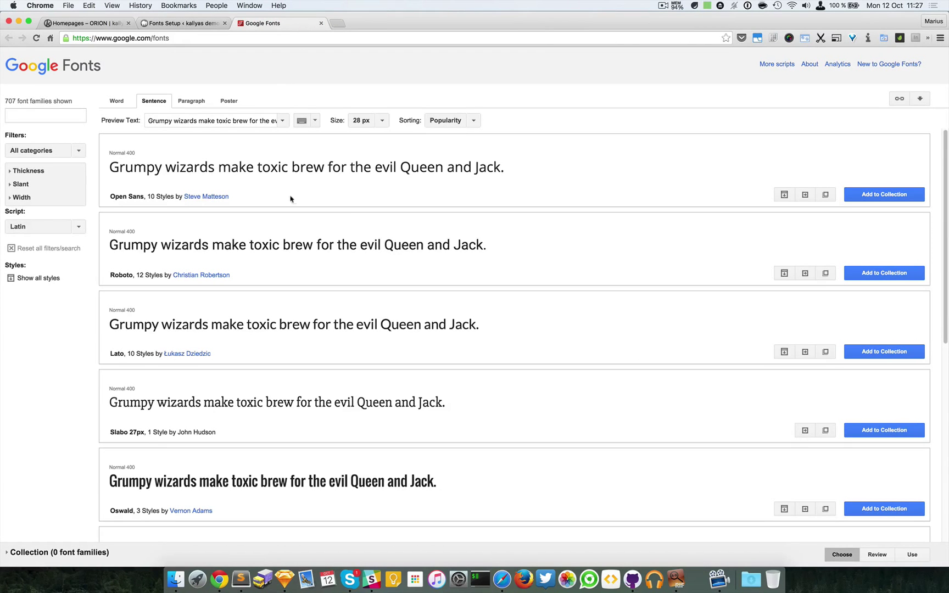
scroll(494, 226, "down", 10)
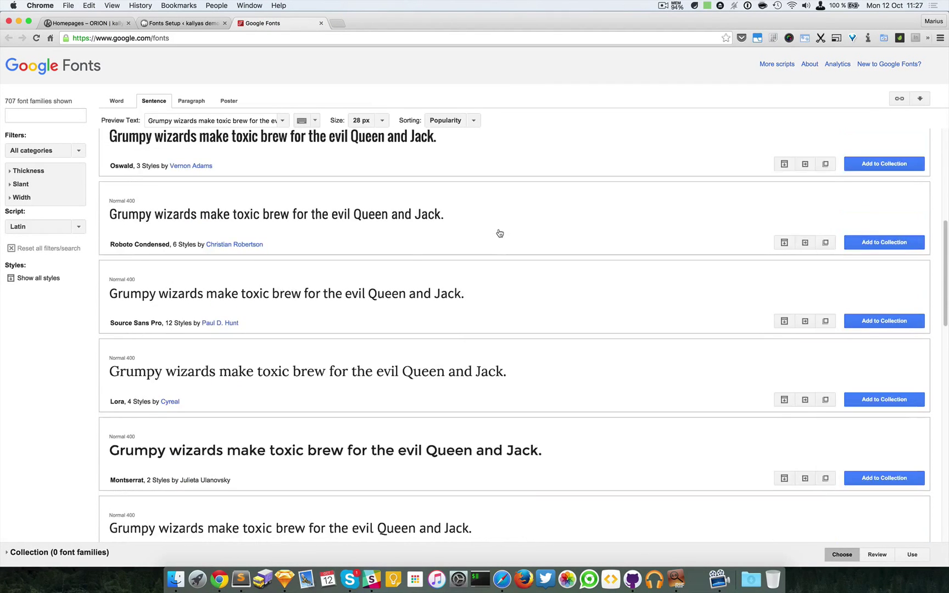
scroll(499, 232, "down", 3)
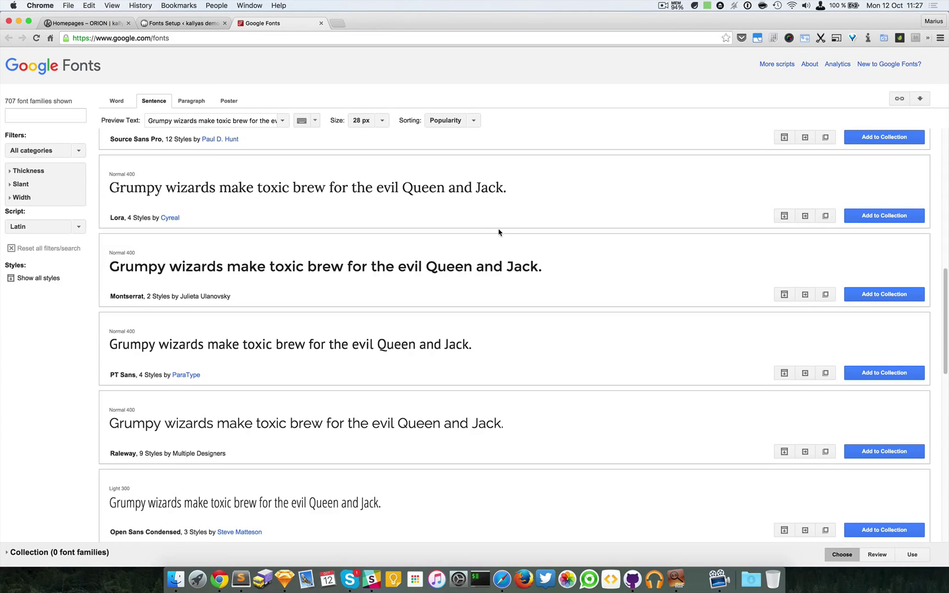
scroll(499, 233, "down", 3)
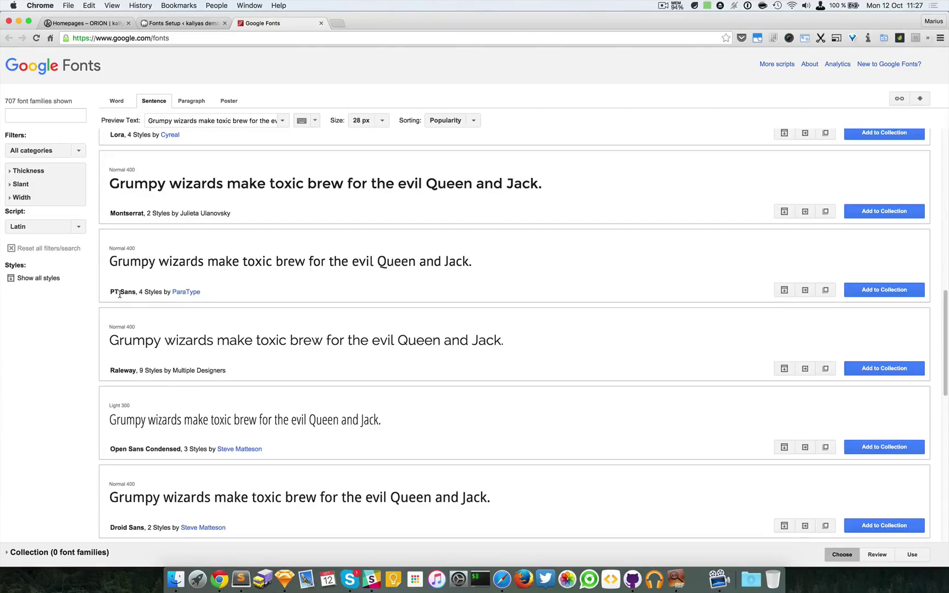
Pick PT Sans from the 'Please select a font' dropdown and add it to Kallyas Google fonts
left_click(165, 23)
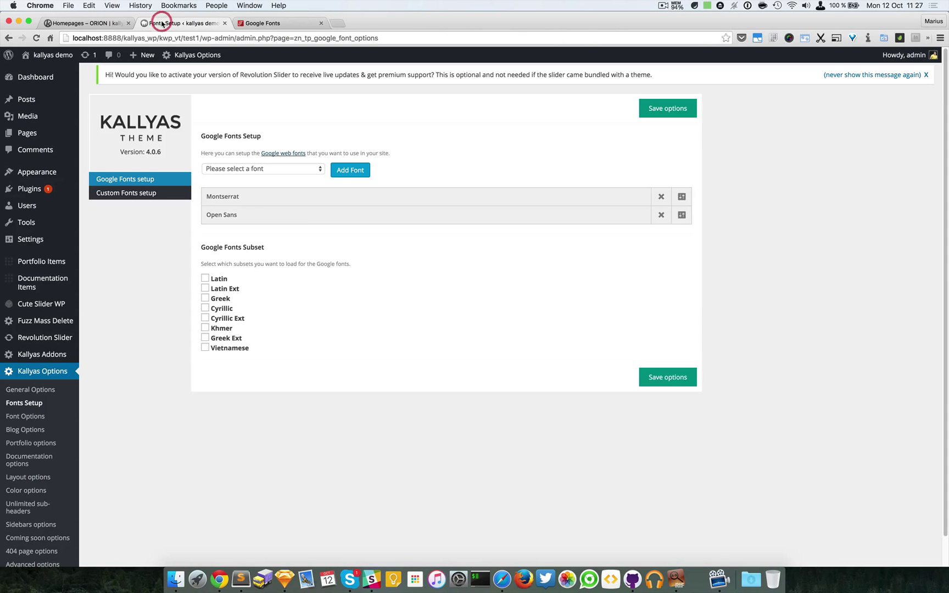
left_click(256, 171)
scroll(262, 239, "down", 20)
scroll(260, 372, "up", 15)
scroll(252, 228, "up", 6)
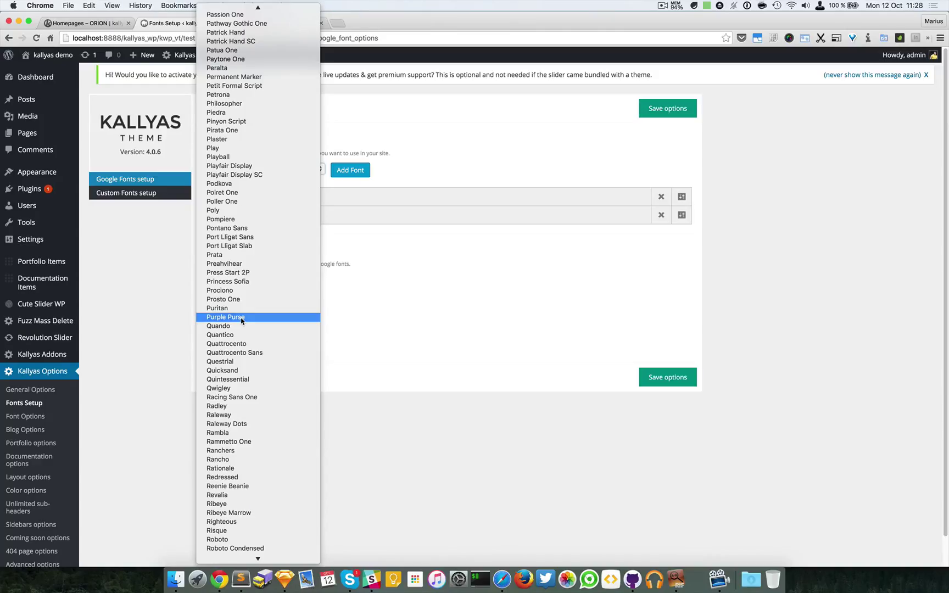
scroll(242, 321, "up", 3)
scroll(242, 321, "up", 5)
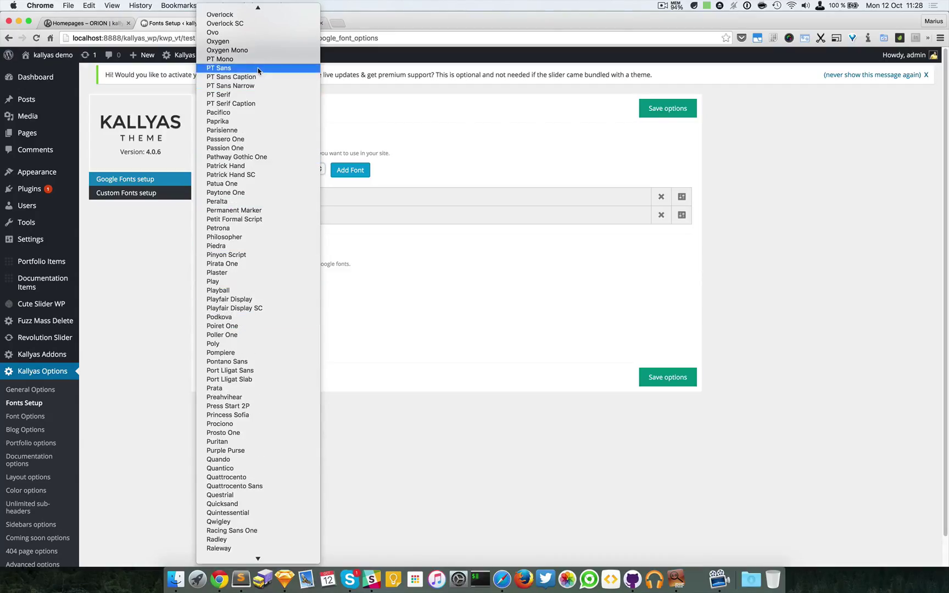
left_click(229, 68)
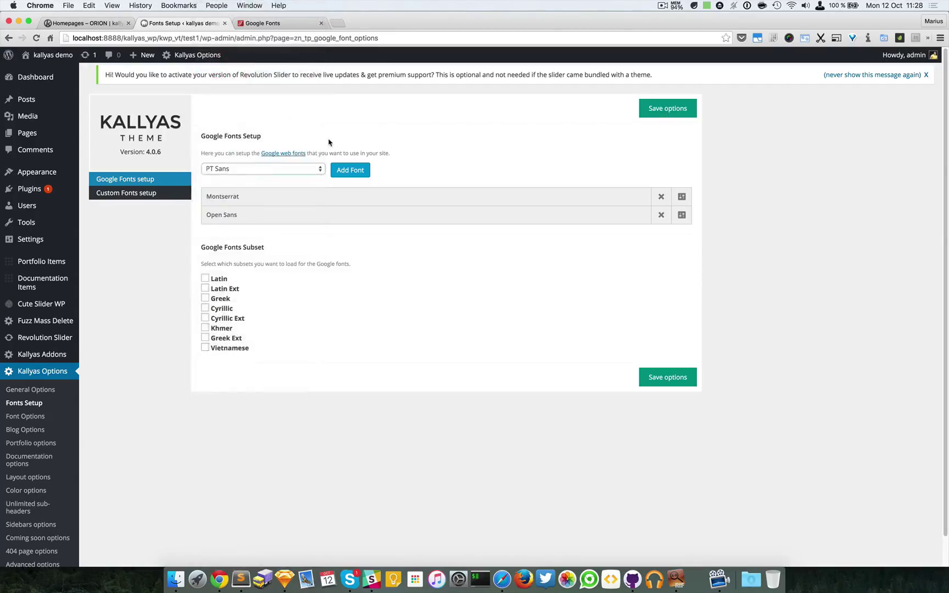
left_click(351, 173)
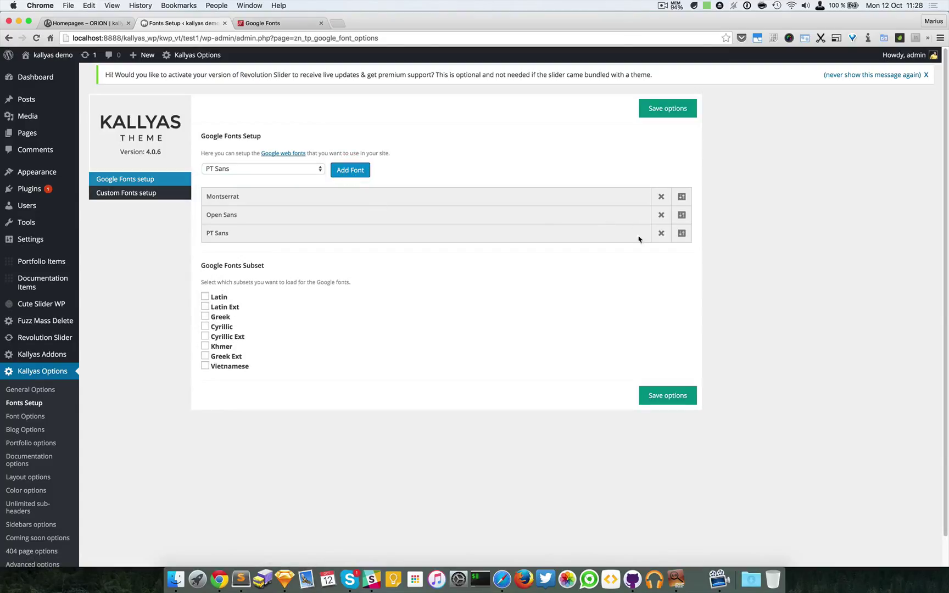
Tick the regular, italic, 300, 600, 700 and 900 variants in PT Sans's font options
left_click(683, 235)
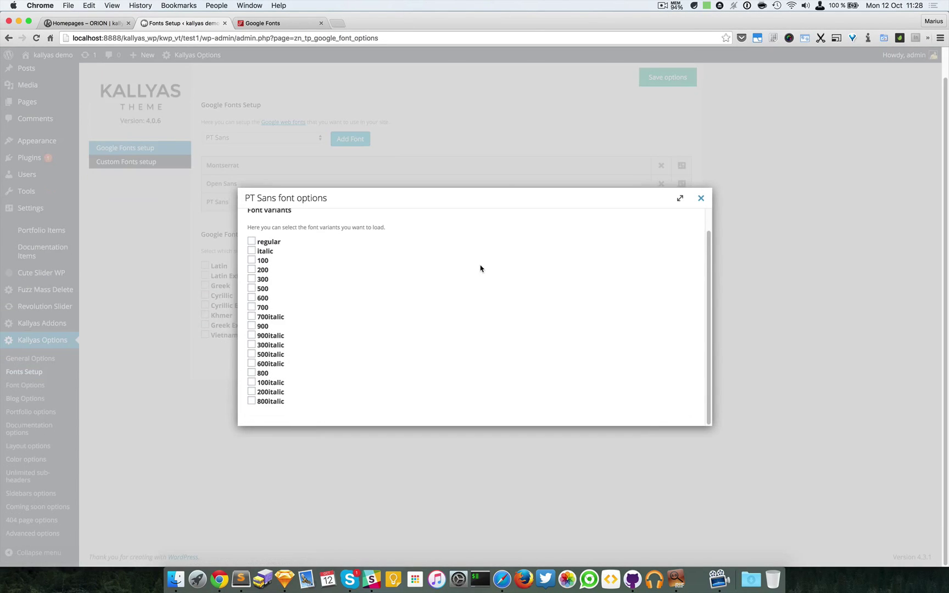
scroll(481, 269, "up", 2)
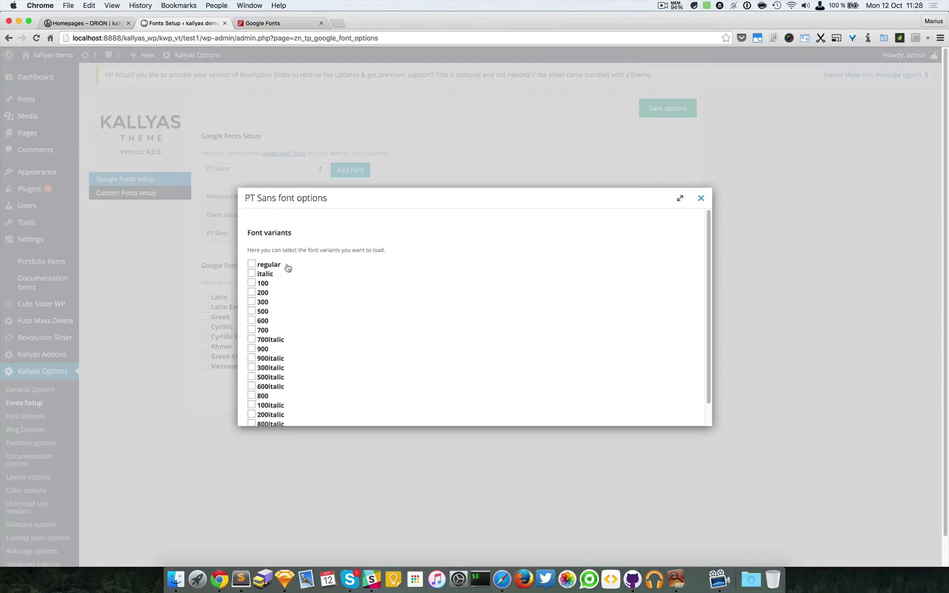
left_click(273, 265)
left_click(264, 350)
left_click(264, 329)
left_click(264, 321)
left_click(264, 304)
left_click(265, 274)
Expand the PT Sans card in Google Fonts to show its Normal, Bold, Italic and Bold Italic styles
left_click(276, 22)
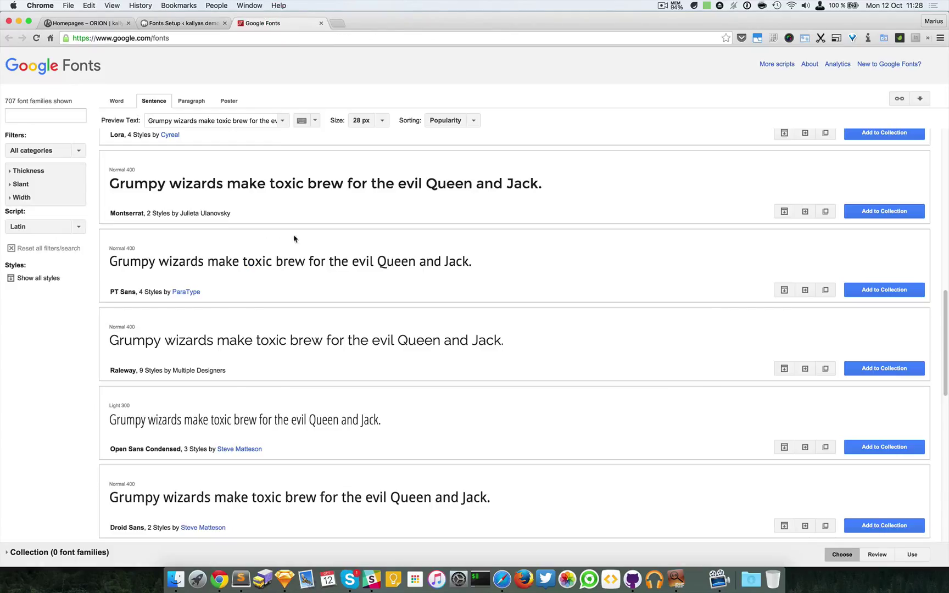
left_click(460, 264)
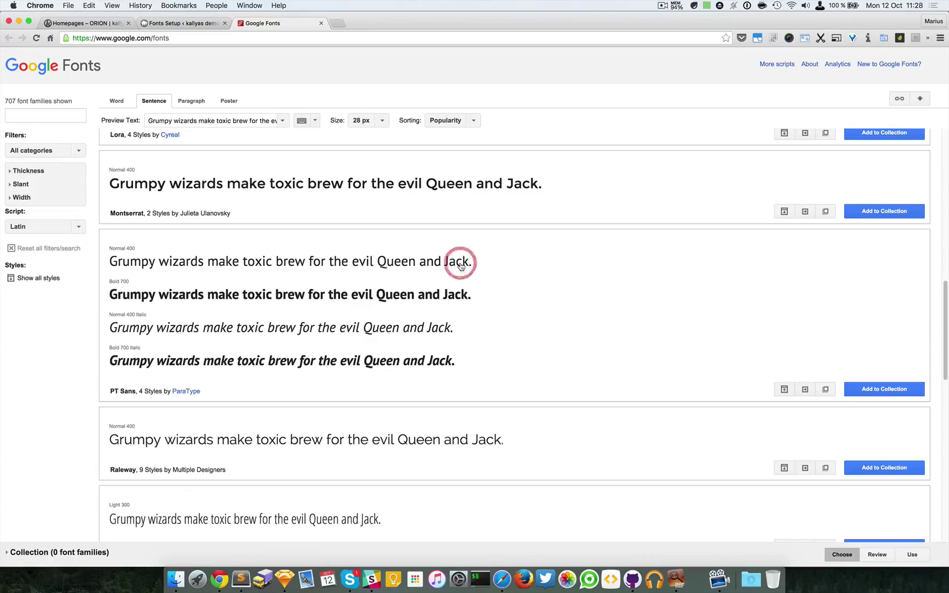
Clear all six ticked PT Sans variants: regular, italic, 300, 600, 700 and 900
left_click(189, 23)
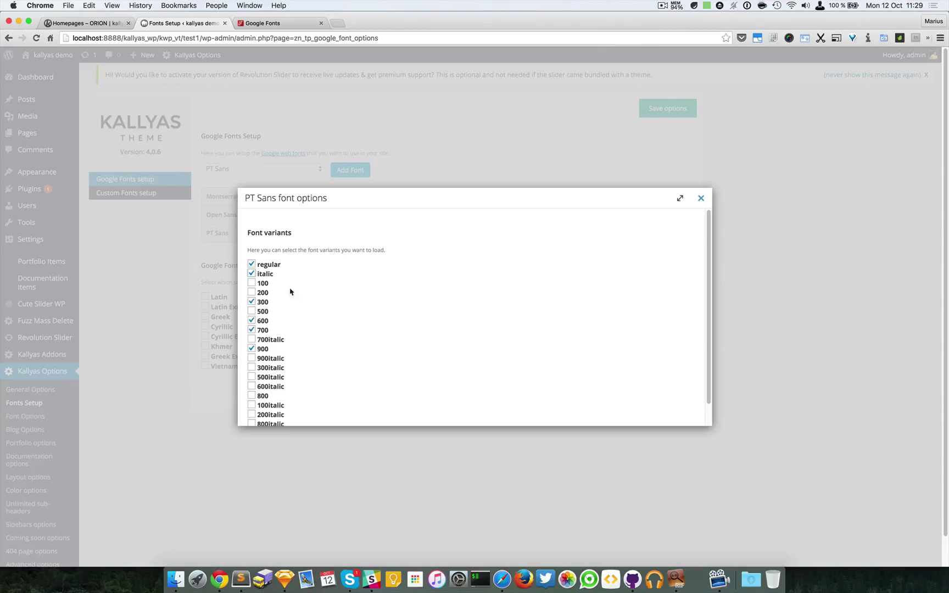
left_click(269, 266)
left_click(265, 275)
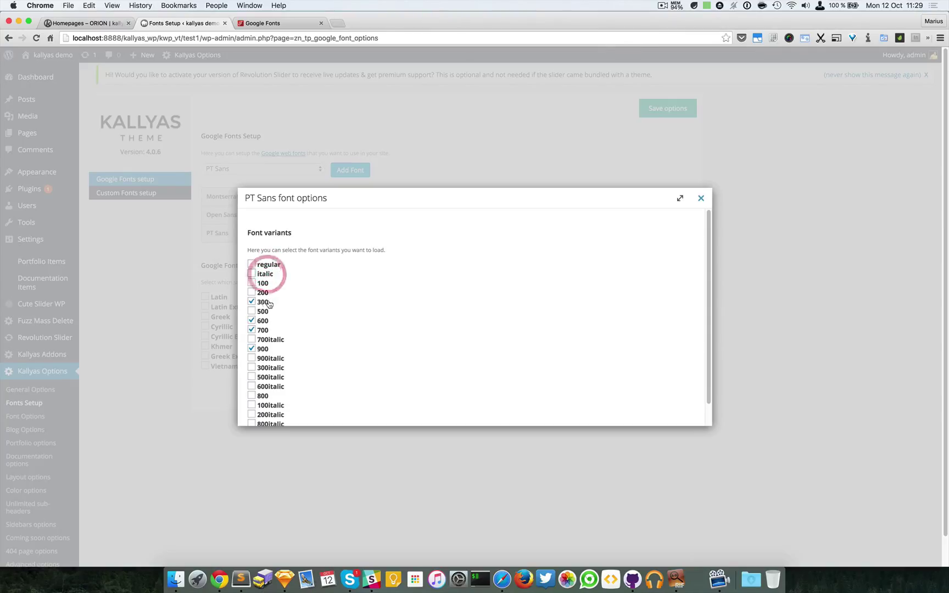
left_click(263, 302)
left_click(262, 322)
left_click(262, 330)
left_click(263, 350)
Re-tick only the regular and italic PT Sans variants
scroll(283, 342, "down", 1)
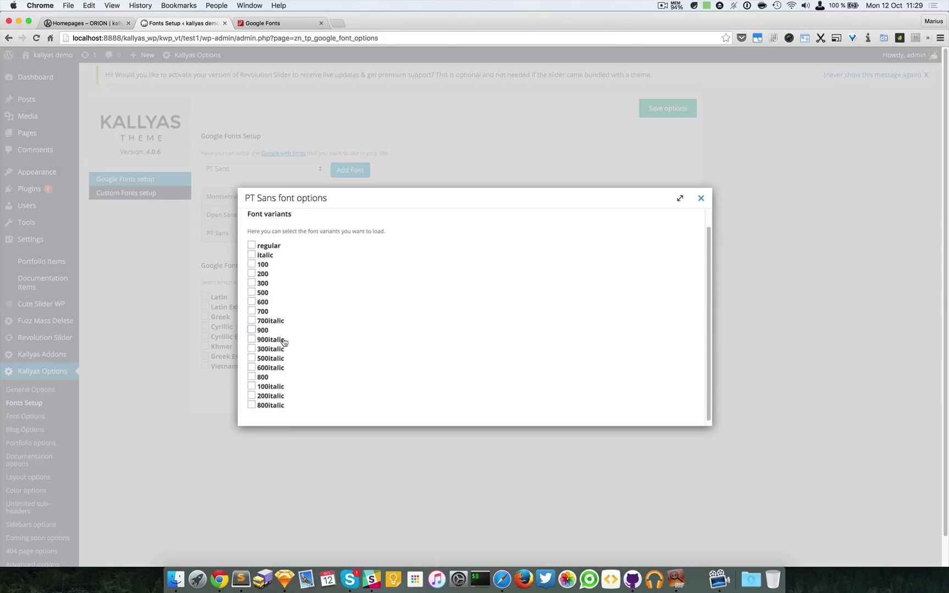
scroll(284, 342, "up", 2)
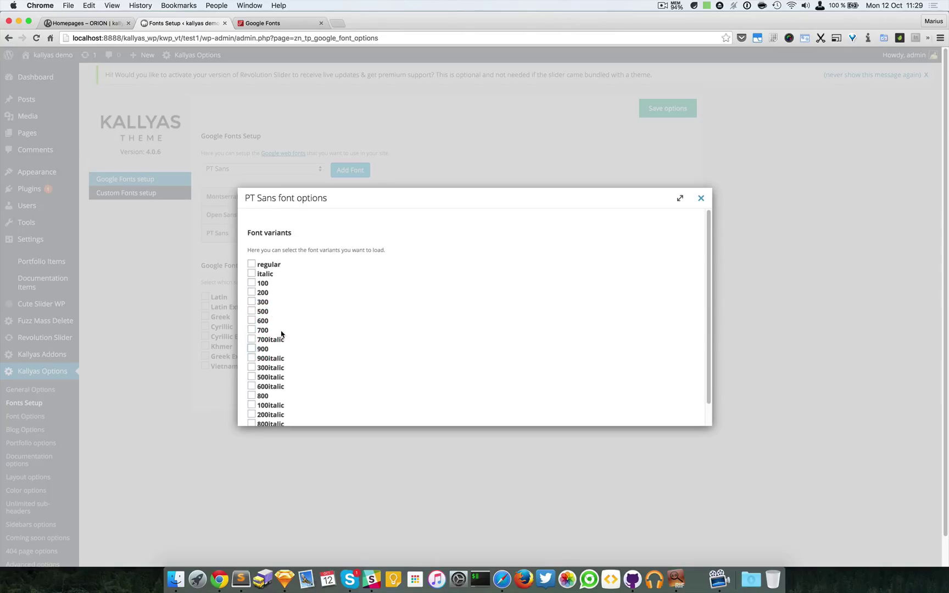
left_click(266, 267)
left_click(269, 275)
Add the 700 and 700italic PT Sans variants, then close its font options dialog
left_click(263, 331)
left_click(263, 341)
left_click(266, 23)
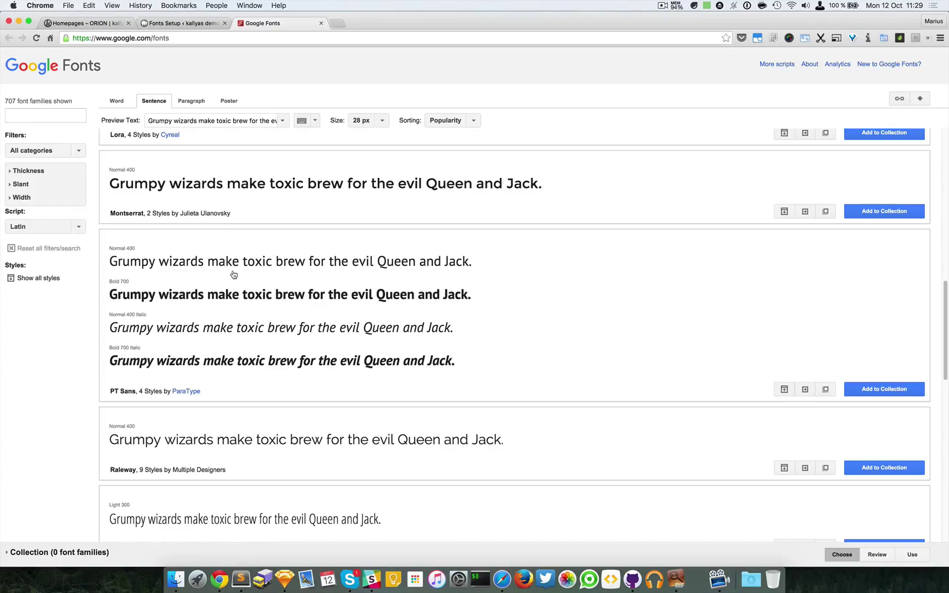
left_click(176, 21)
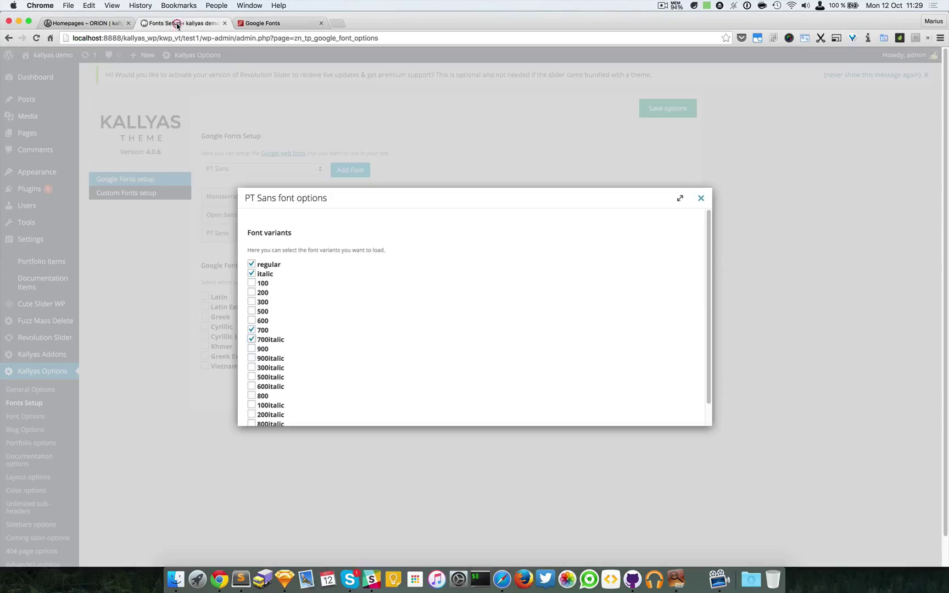
left_click(700, 200)
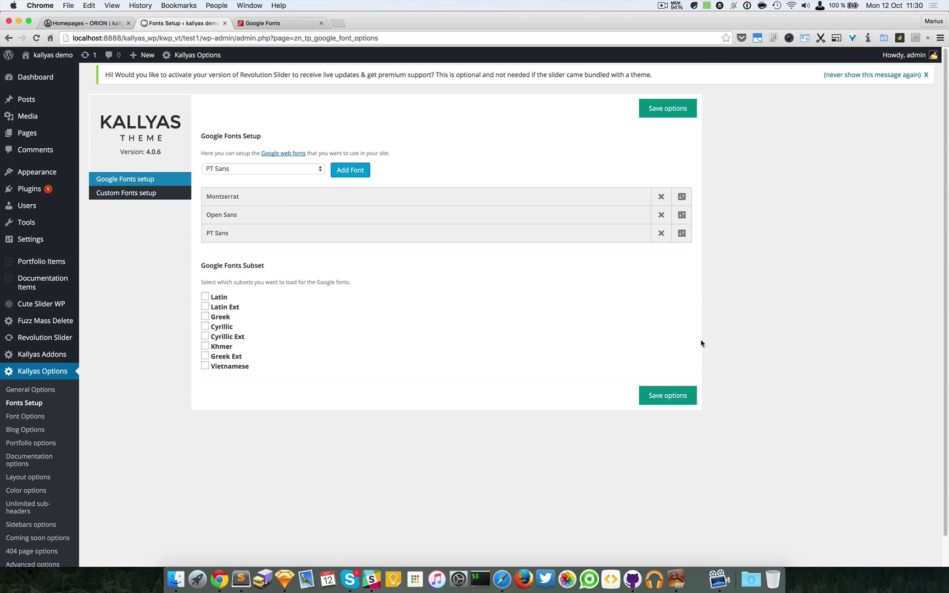
Save the Kallyas font options listing Montserrat, Open Sans and PT Sans
left_click(680, 396)
left_click(278, 25)
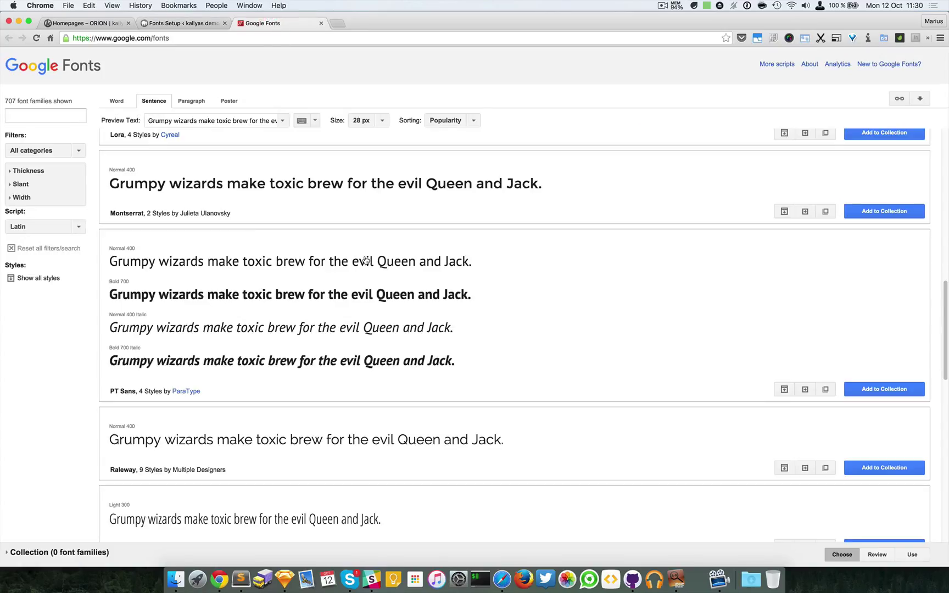
left_click(201, 25)
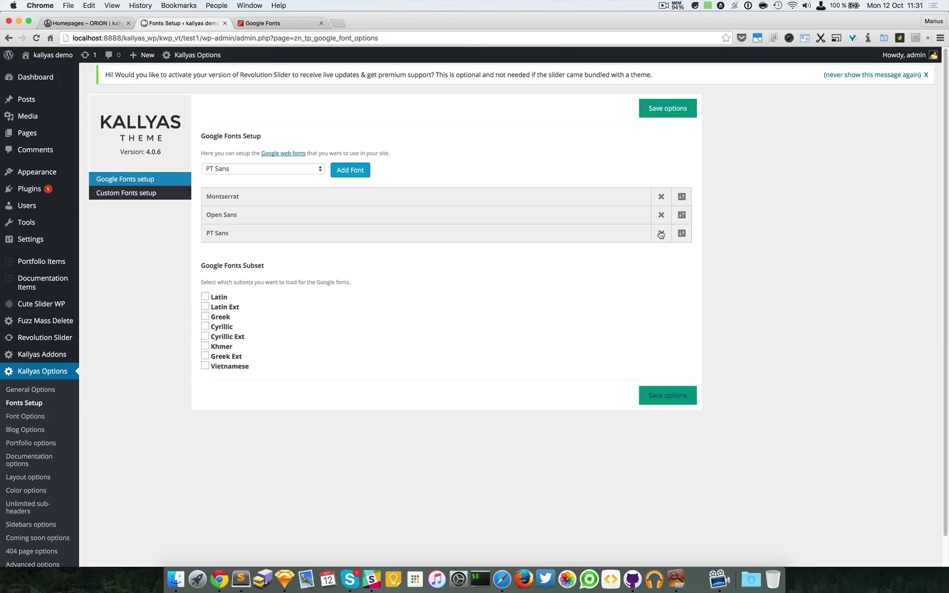
Delete PT Sans from the Google fonts list, then review Montserrat's and Open Sans's variant options
left_click(661, 234)
left_click(421, 328)
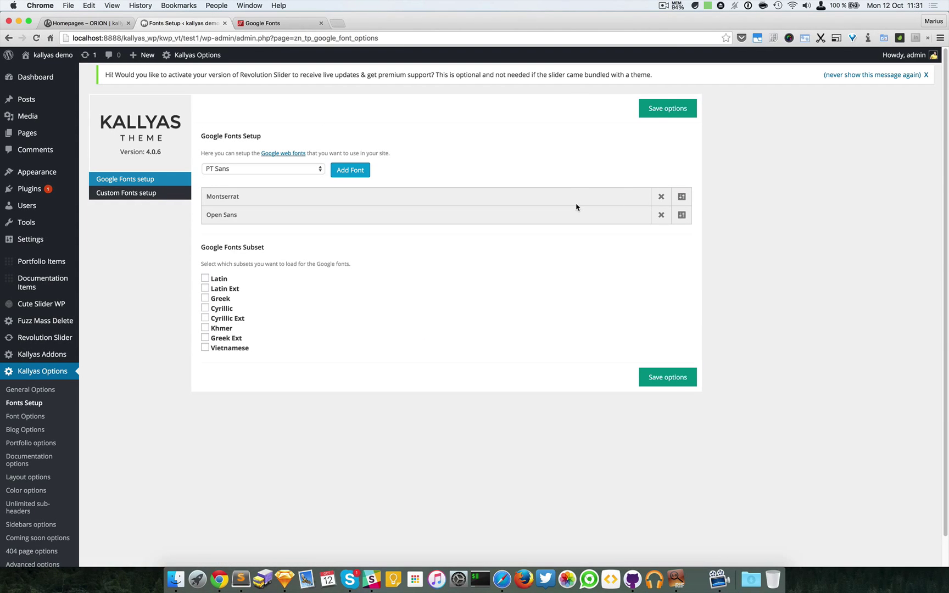
left_click(682, 196)
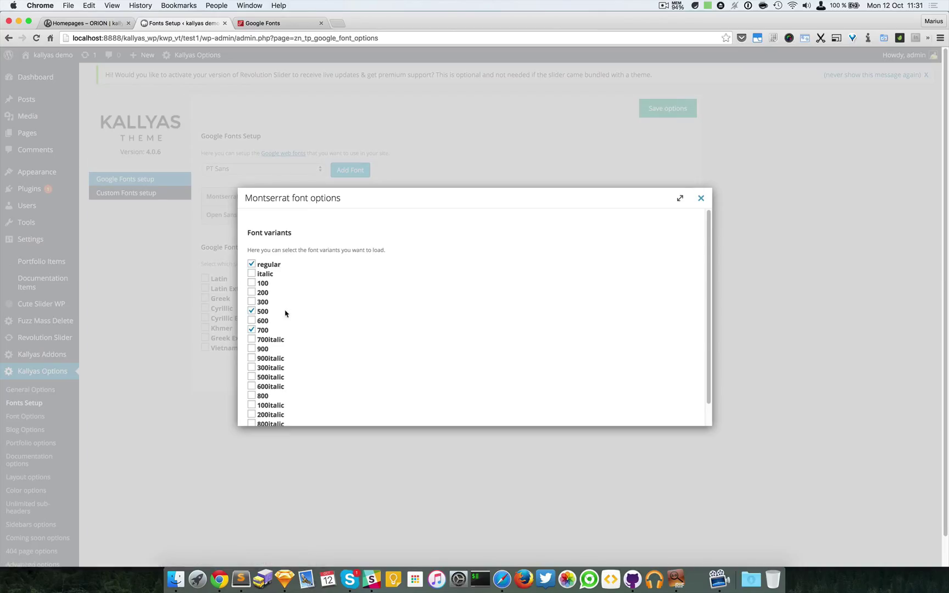
left_click(701, 201)
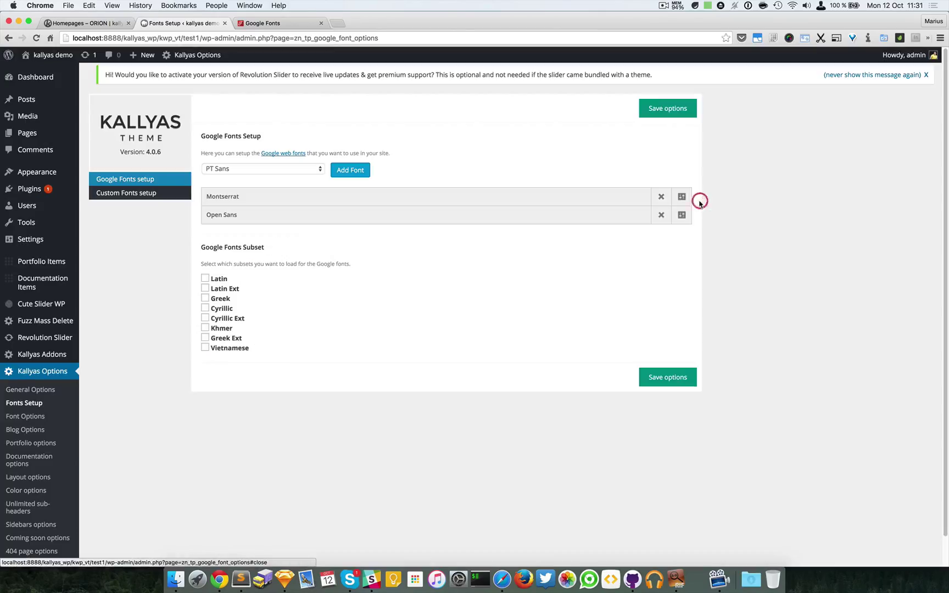
left_click(682, 215)
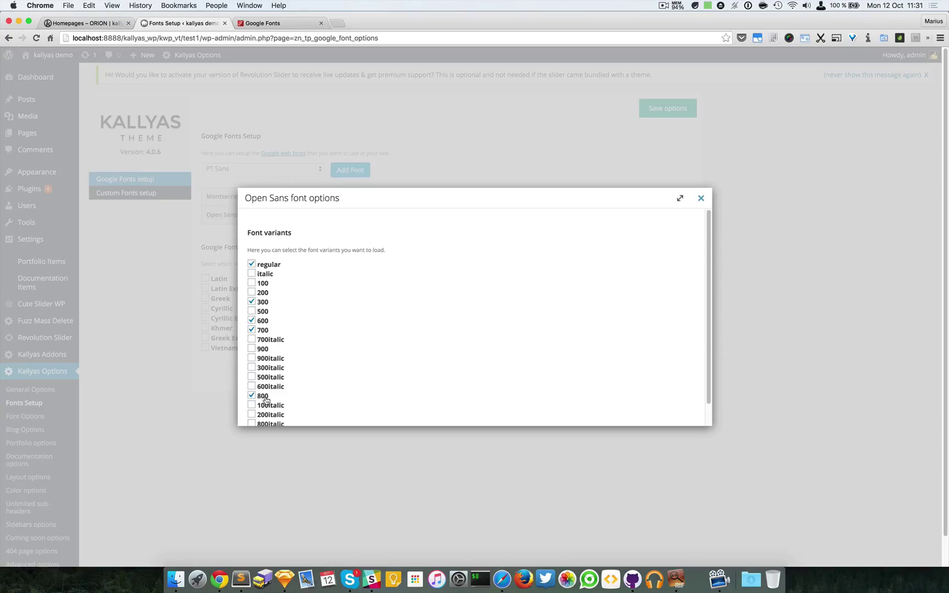
left_click(701, 199)
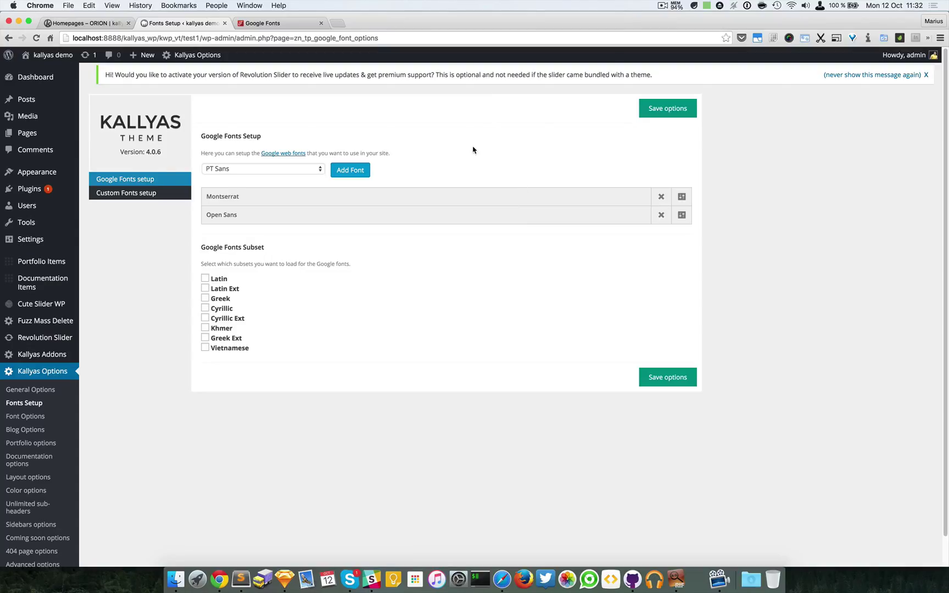
Switch to Custom Fonts setup, then search 'squirrel font' and open fontsquirrel.com in a new tab
left_click(139, 198)
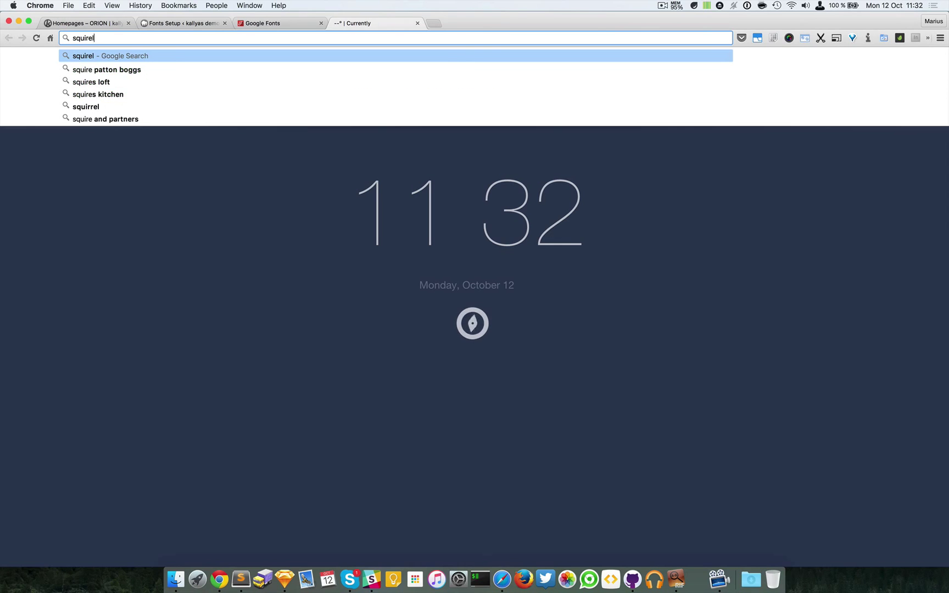
key("BackSpace")
type("rel font")
key("Return")
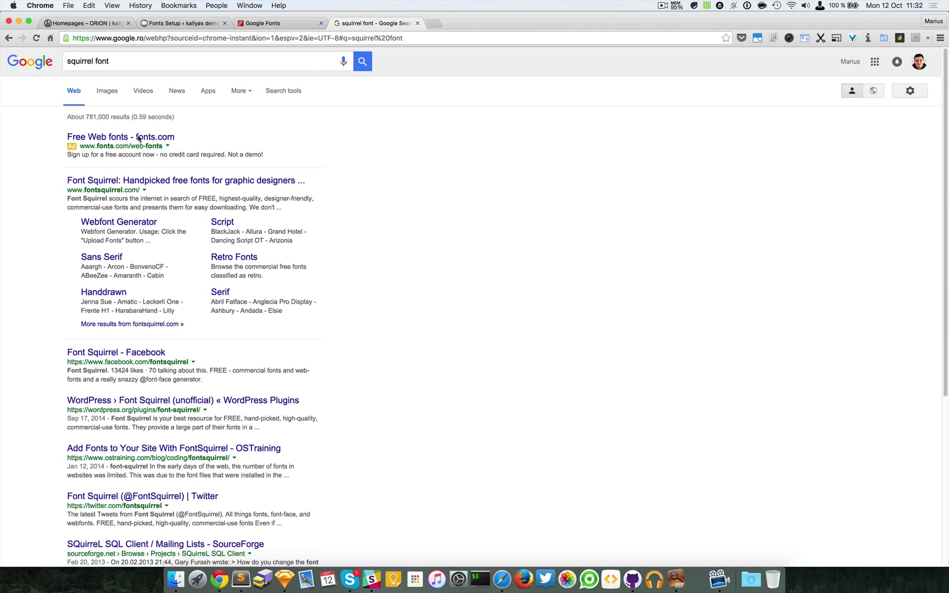
left_click(125, 186)
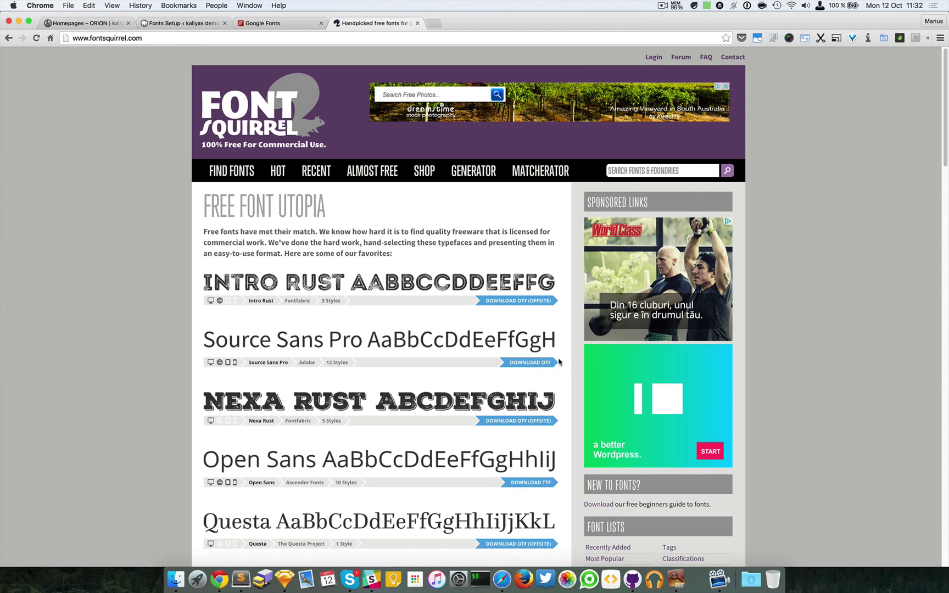
scroll(429, 336, "down", 3)
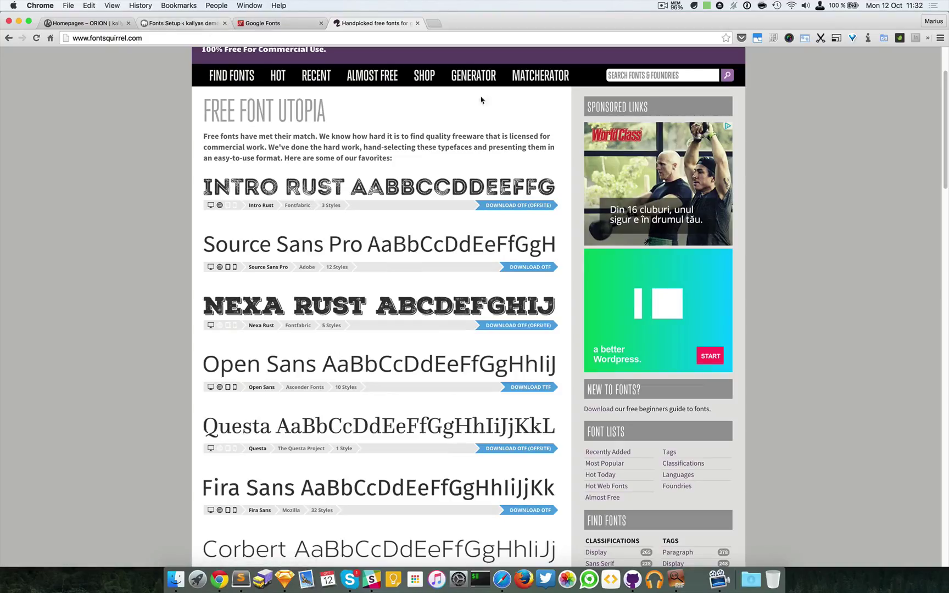
Return to the Kallyas fonts setup page and add a blank custom font entry
left_click(202, 27)
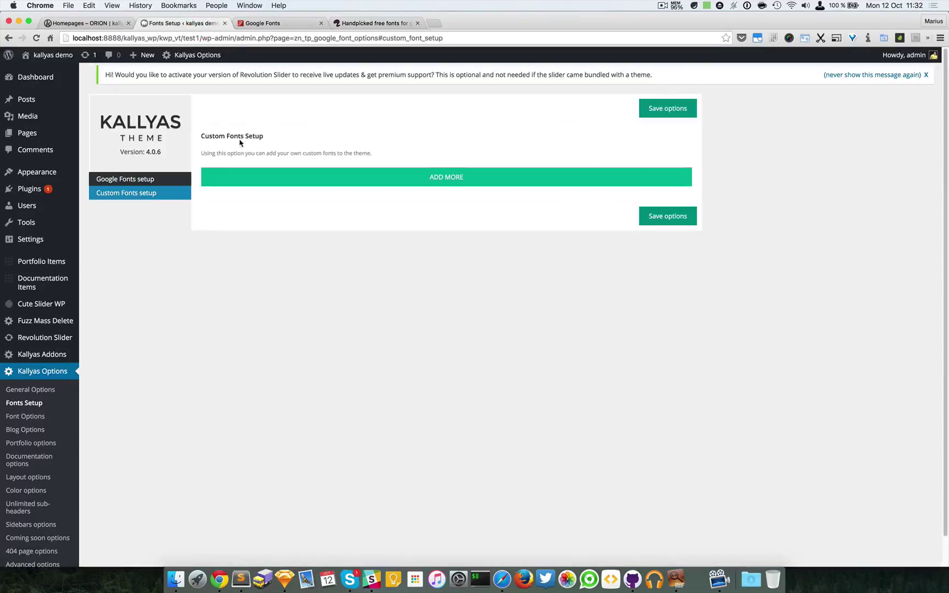
left_click(443, 185)
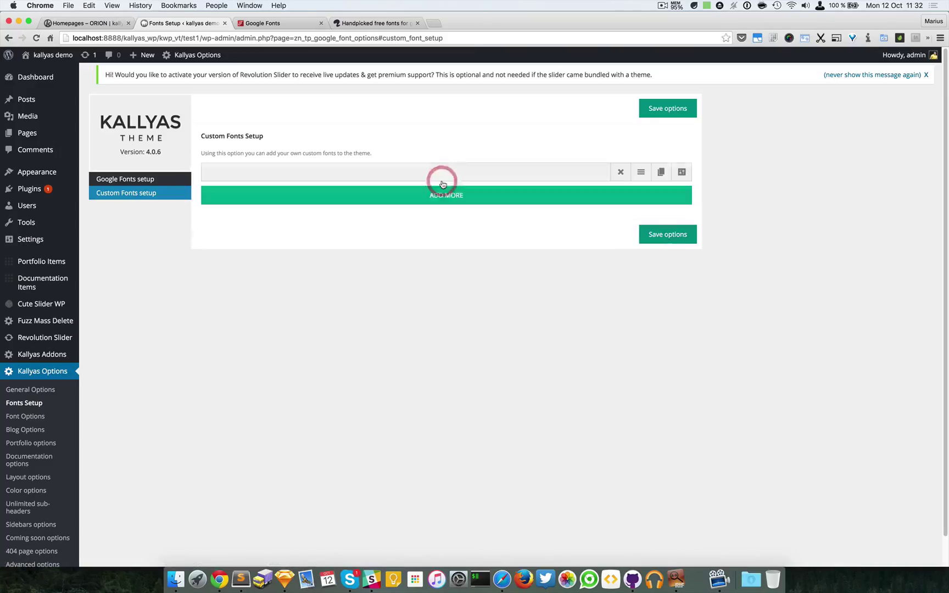
Enter 'my custom font' as the new entry's Font Name
left_click(682, 174)
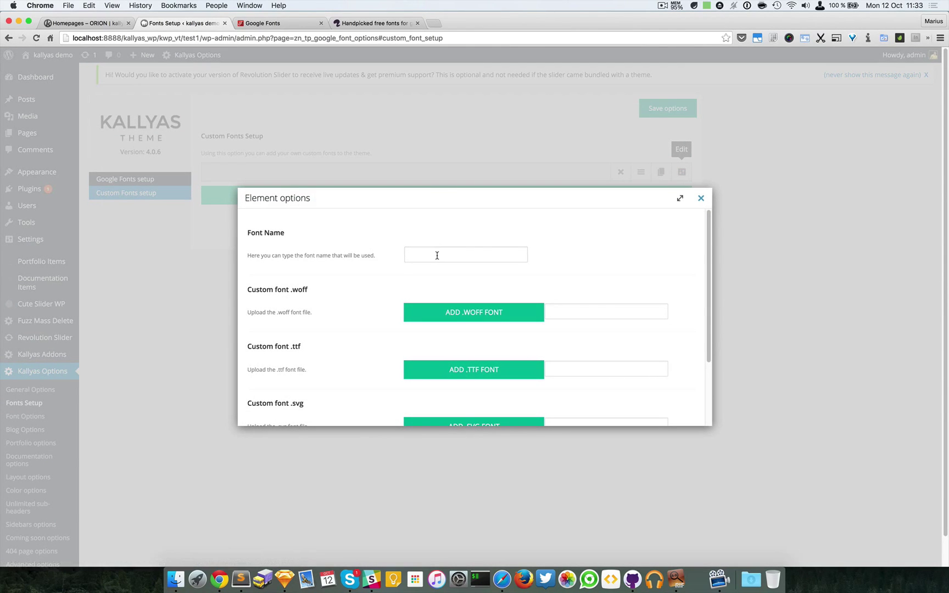
left_click(439, 256)
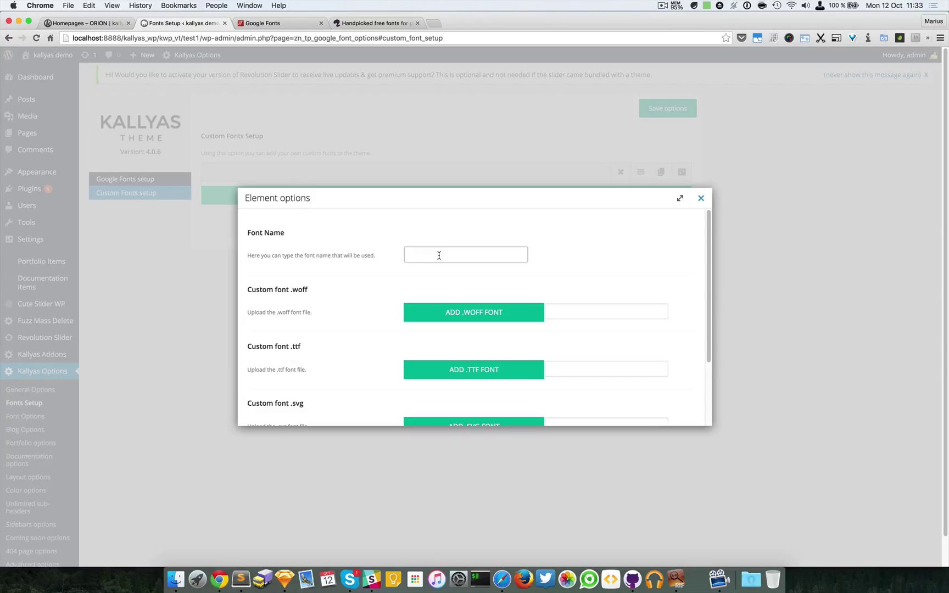
type("my custom font")
scroll(515, 295, "down", 3)
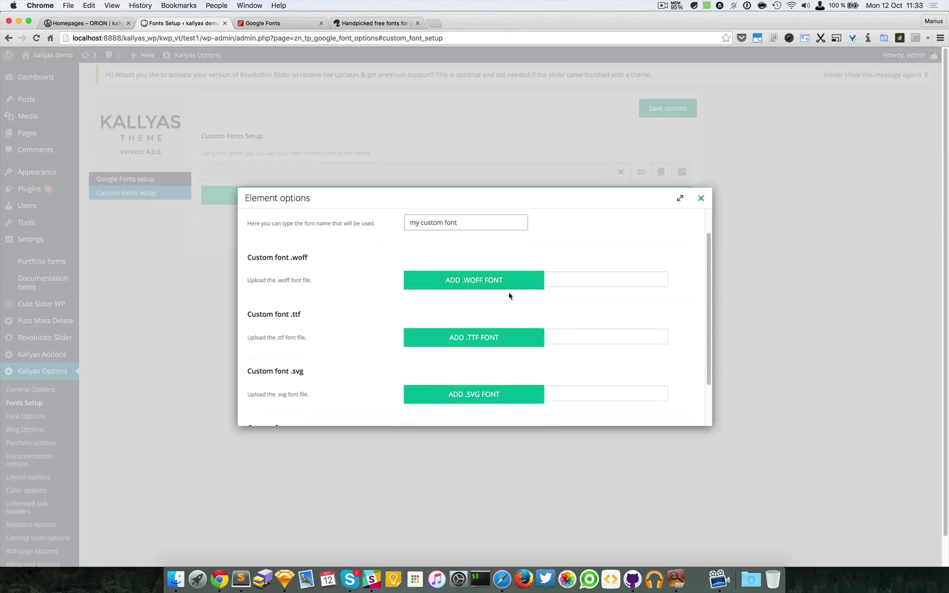
scroll(510, 296, "down", 3)
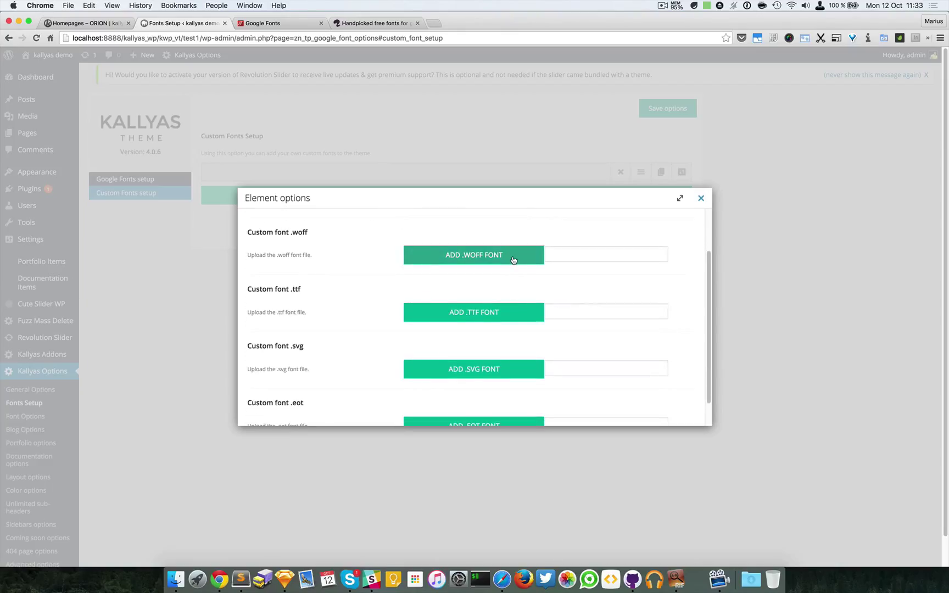
scroll(514, 269, "down", 1)
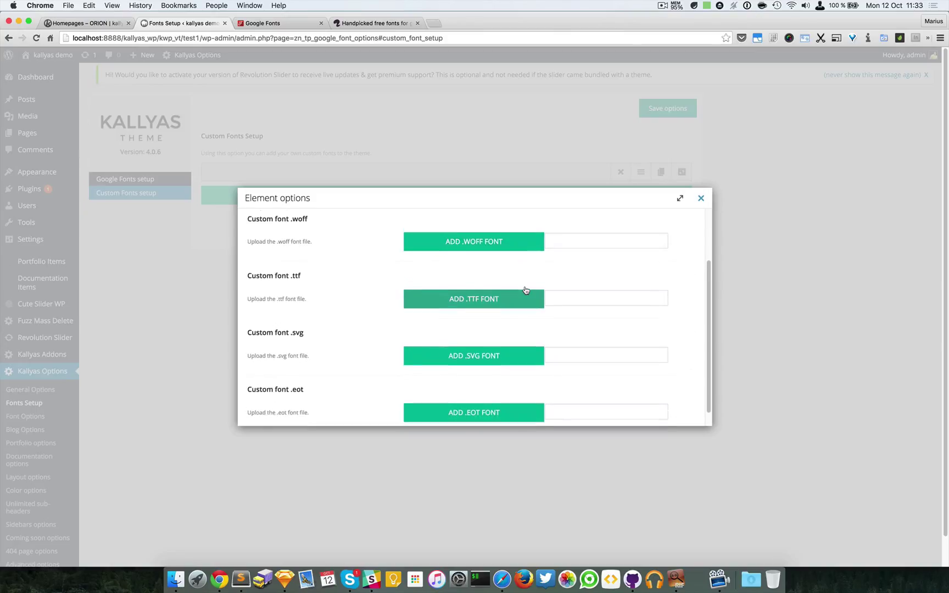
scroll(511, 294, "up", 2)
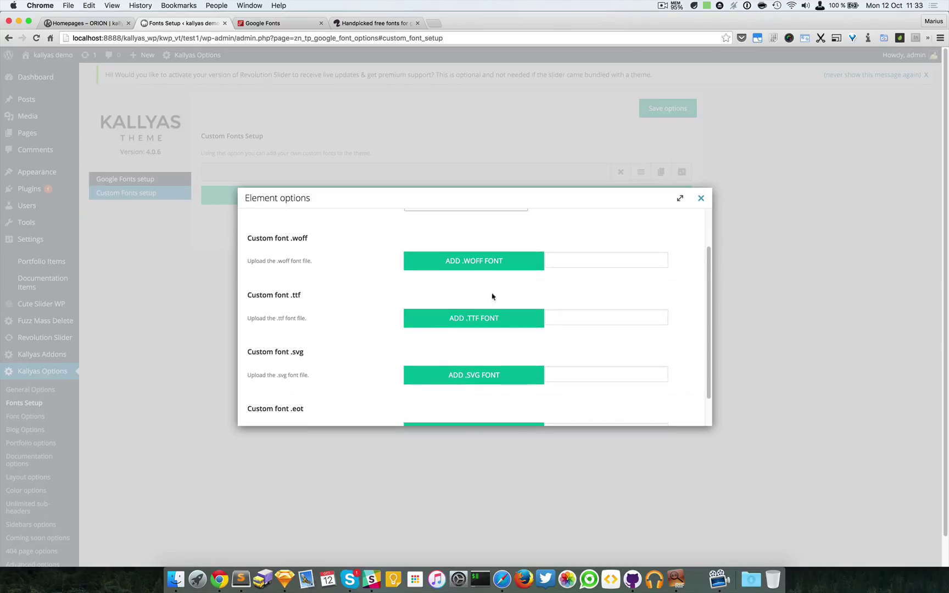
Review the .ttf and .woff file address fields, leaving both empty
double_click(299, 296)
left_click(306, 296)
double_click(299, 238)
scroll(312, 241, "up", 1)
scroll(319, 263, "down", 1)
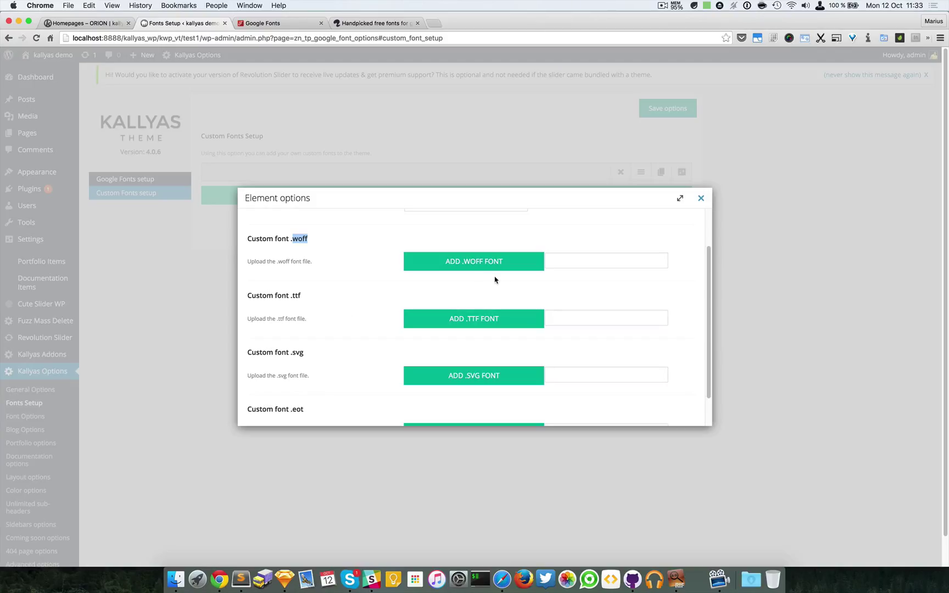
left_click(575, 263)
left_click(564, 317)
left_click(505, 289)
scroll(648, 316, "down", 1)
scroll(695, 272, "up", 3)
left_click(701, 198)
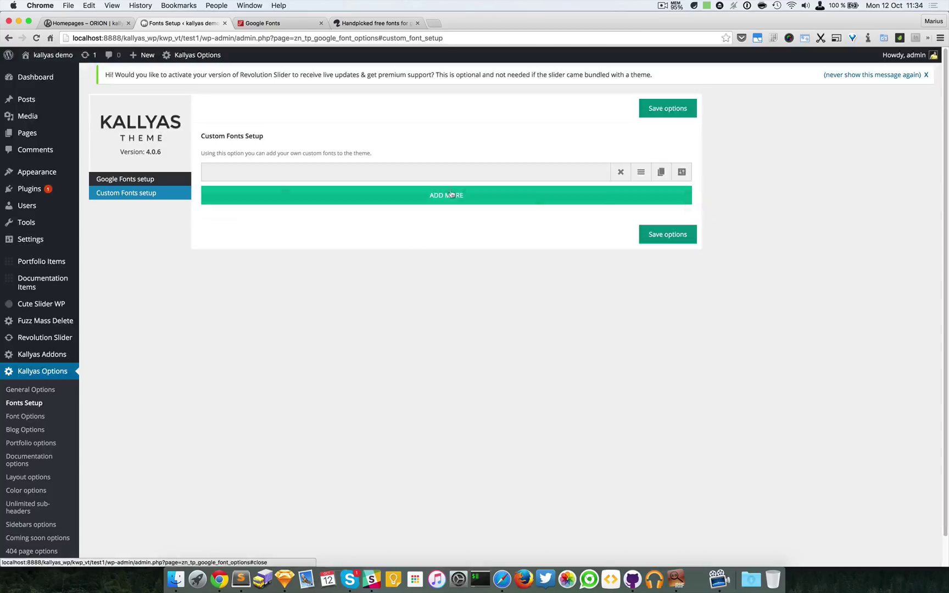